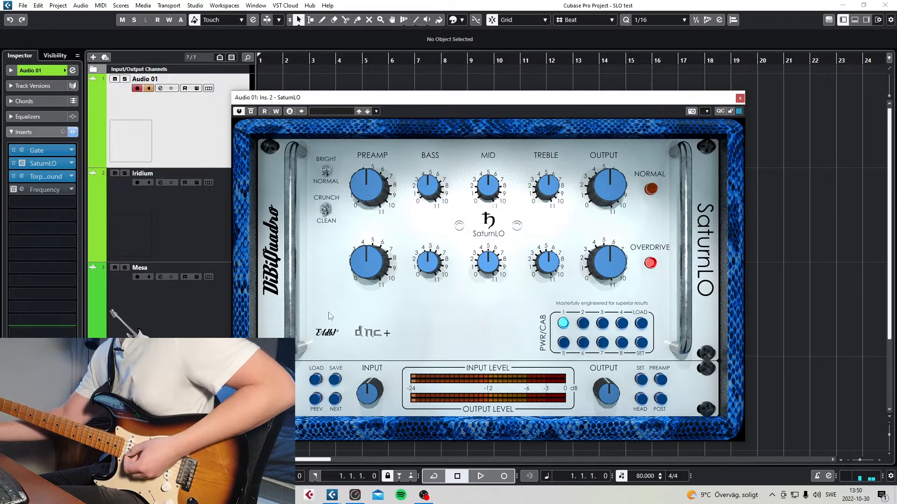
Set the overdrive channel's Preamp to 5.40 and Bass to 3.60, and raise its Mid and Treble slightly.
mouse_move(381, 277)
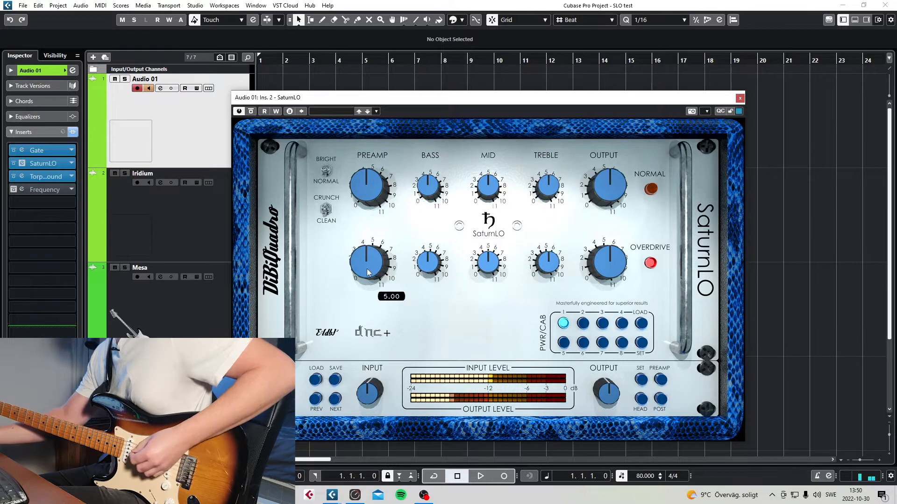
mouse_move(429, 265)
drag(429, 265, 428, 273)
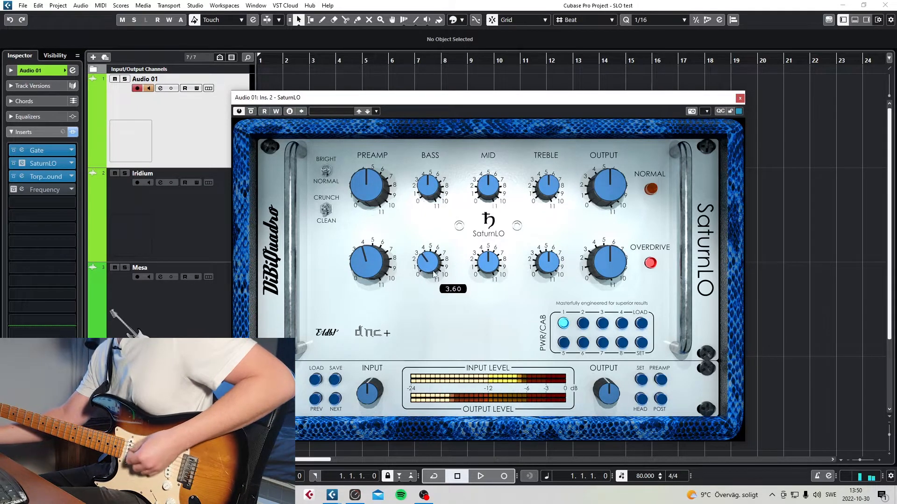
mouse_move(376, 270)
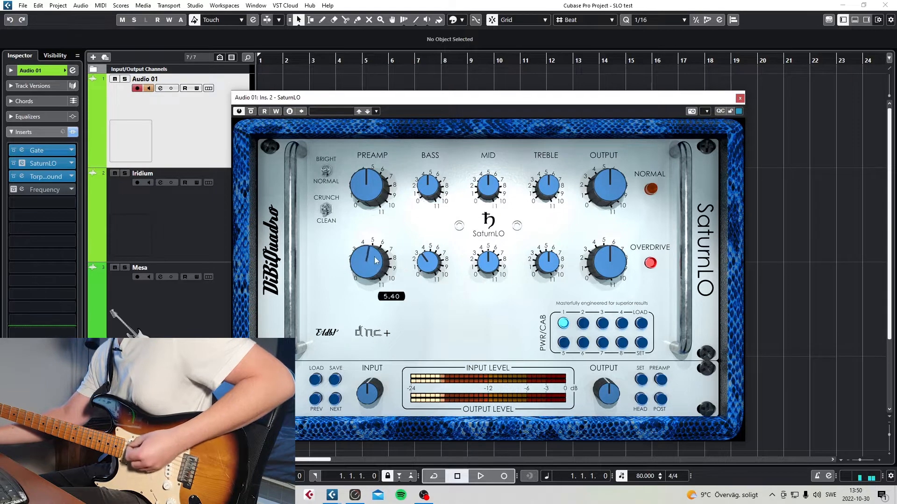
mouse_move(536, 277)
drag(489, 268, 488, 259)
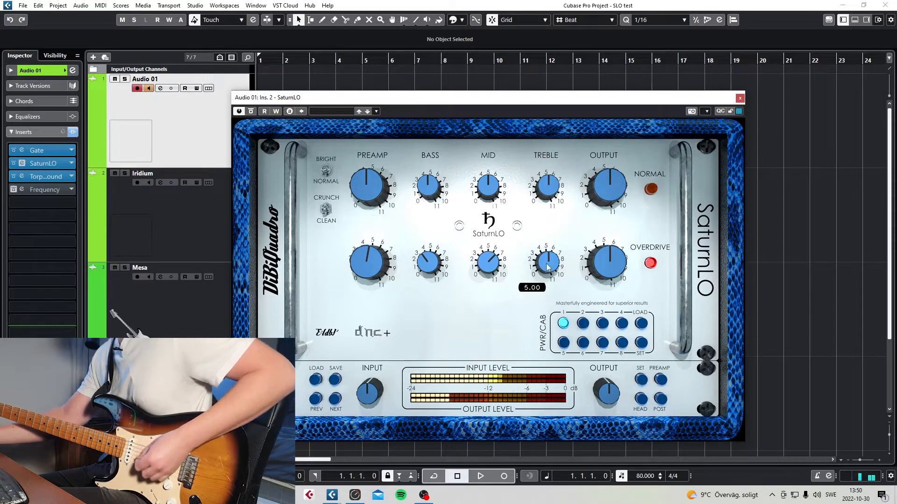
mouse_move(599, 270)
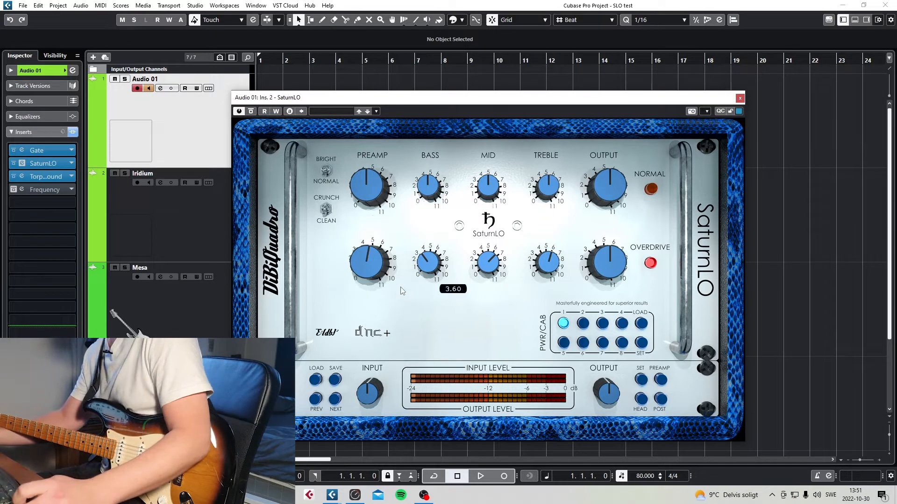
mouse_move(378, 281)
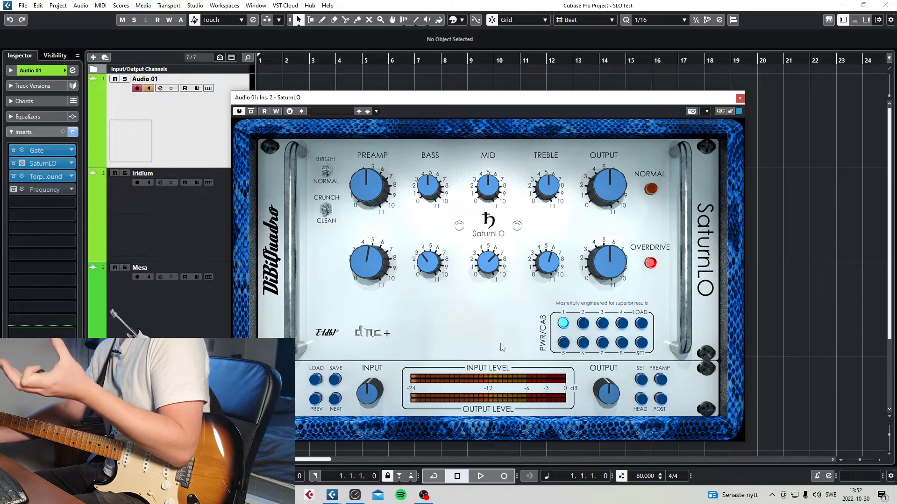
Open the amp's preamp circuit editor and compare the first stage of the Normal and Overdrive channels.
click(660, 379)
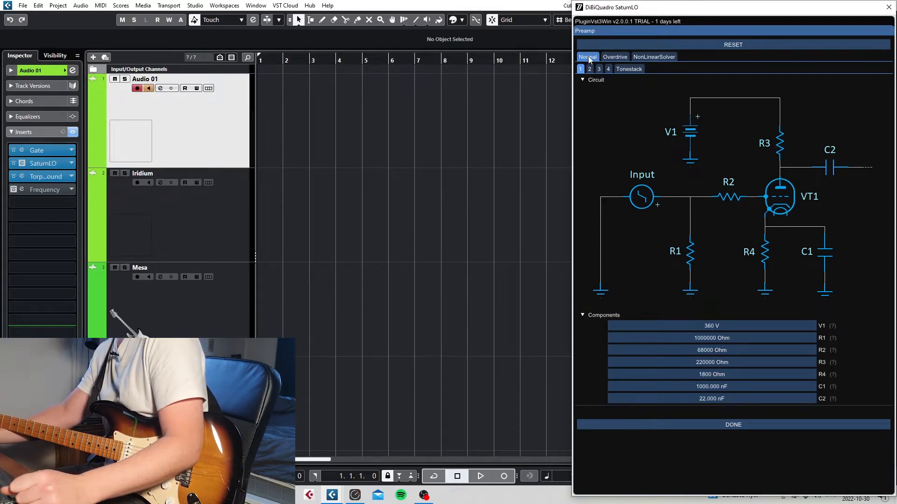
click(615, 57)
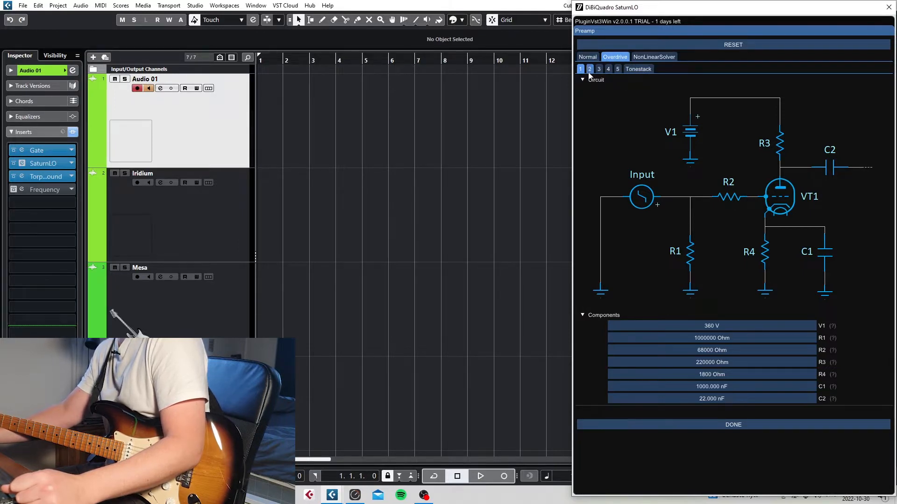
click(588, 58)
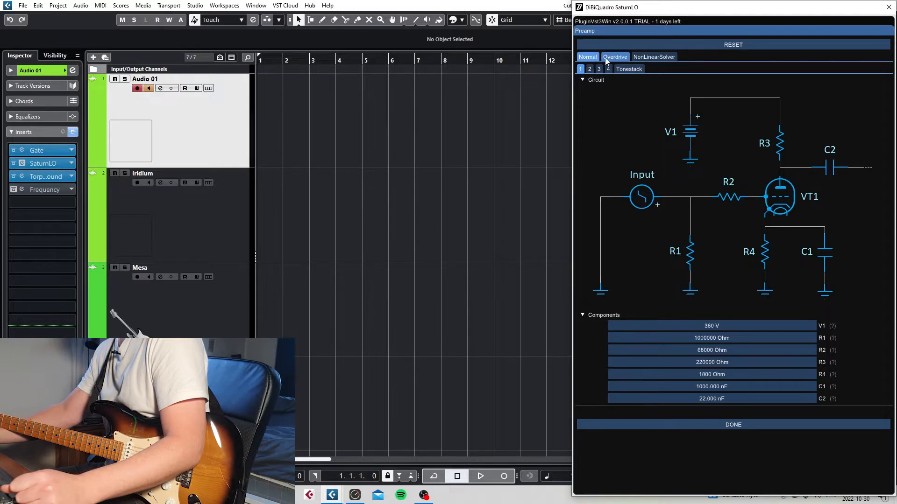
click(607, 57)
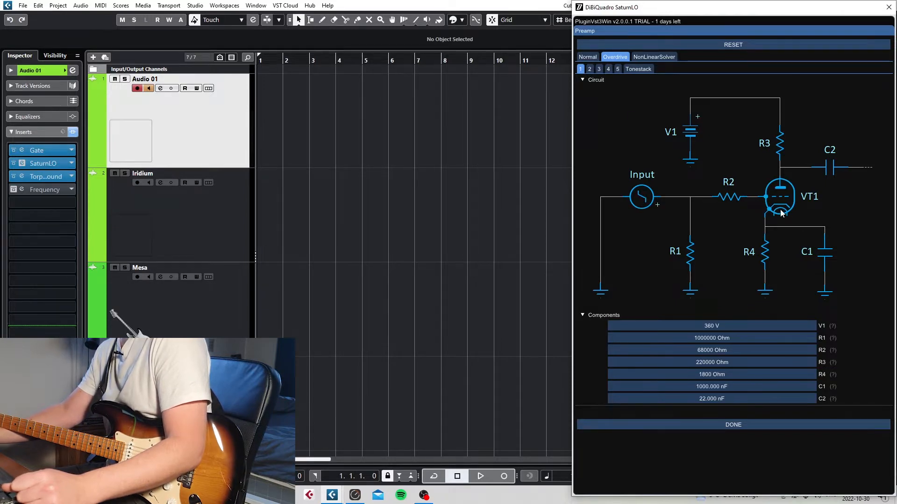
Examine the Overdrive channel's circuit stages 2 through 5, comparing the layouts of stages 4 and 5.
click(590, 68)
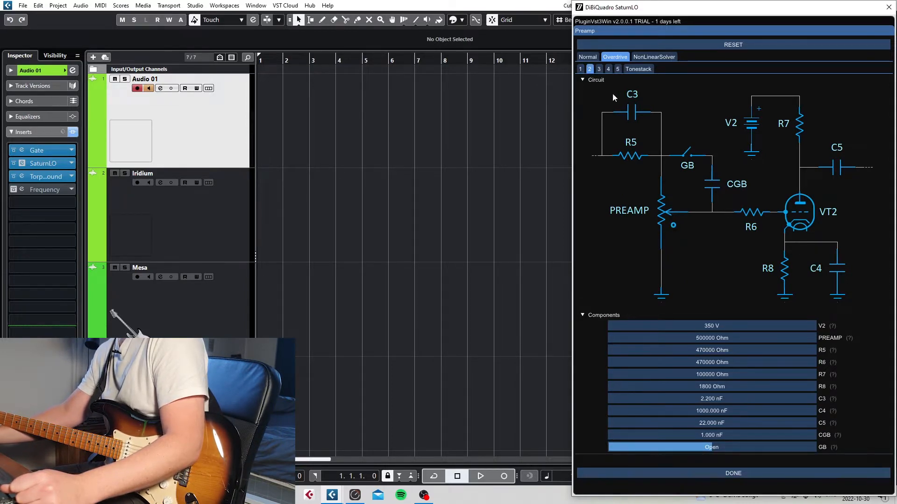
click(599, 69)
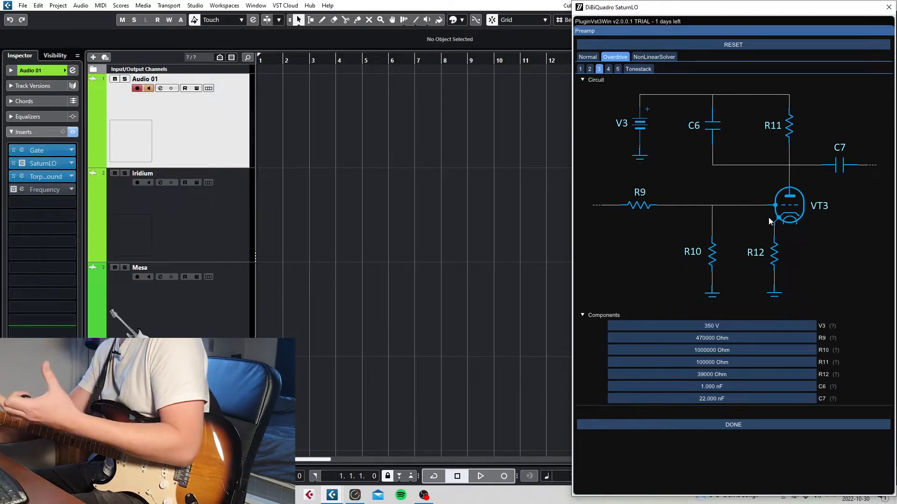
click(608, 69)
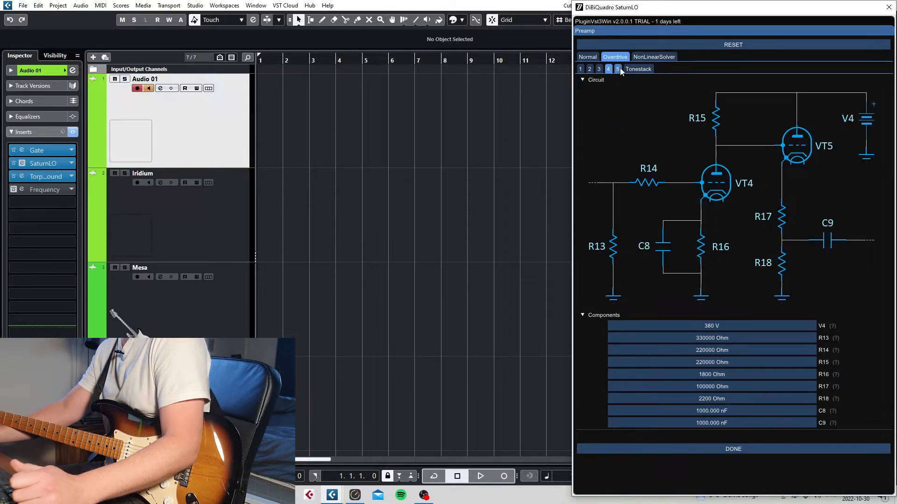
click(619, 68)
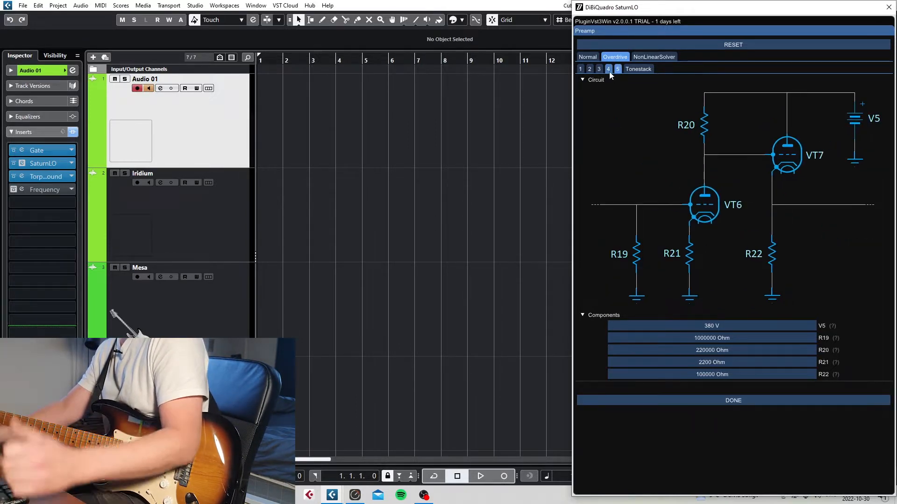
click(608, 70)
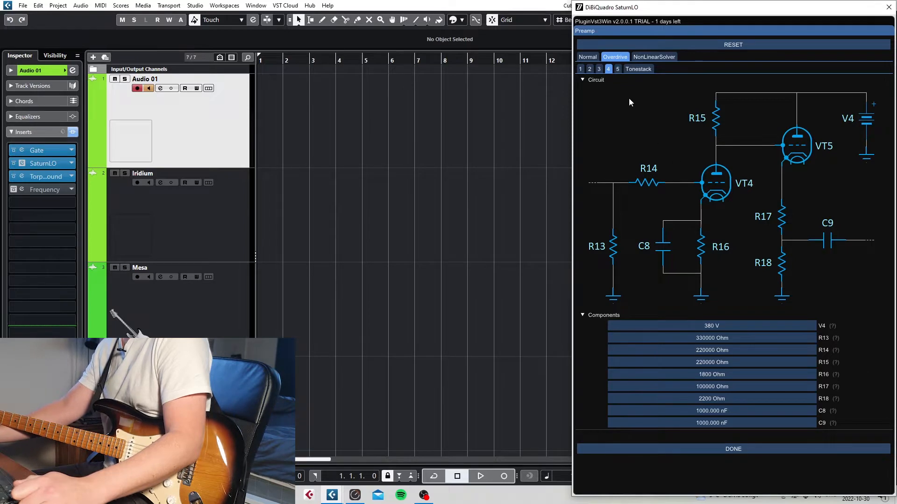
click(618, 69)
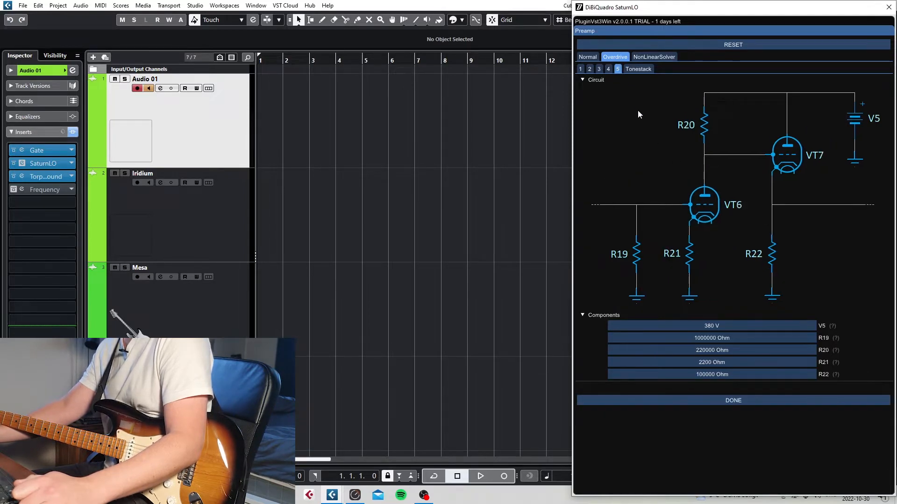
click(608, 70)
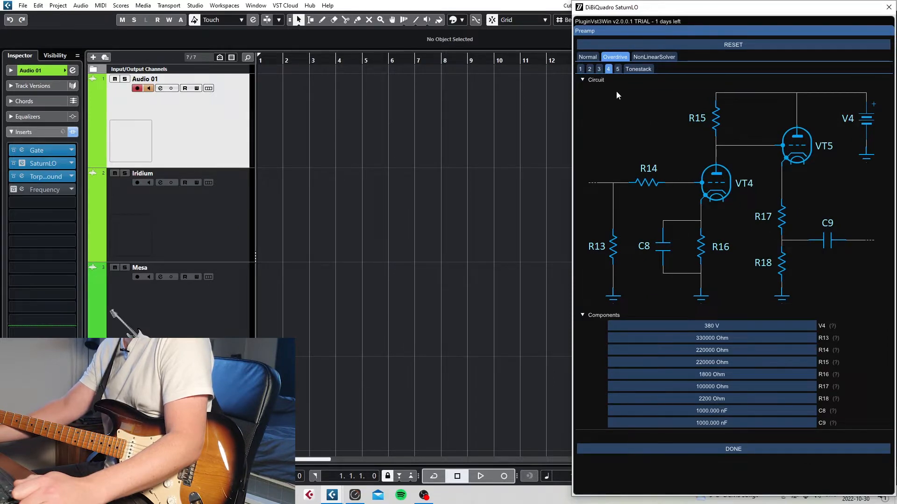
click(618, 69)
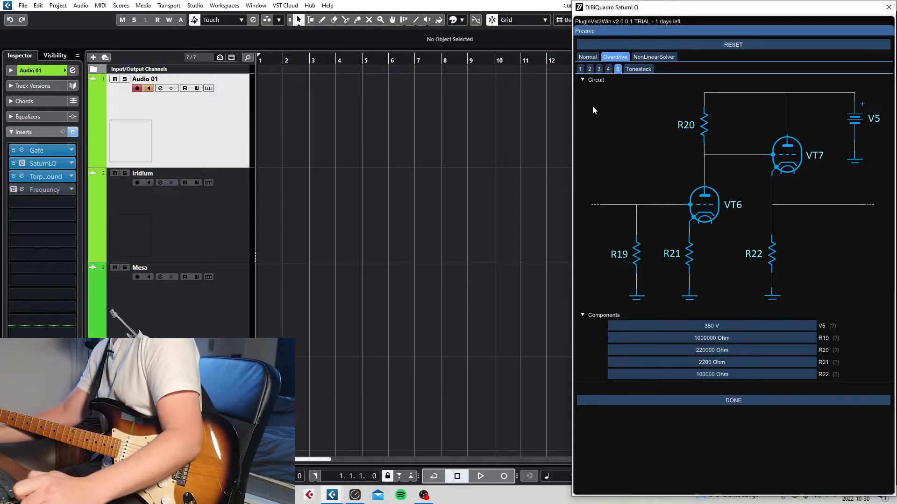
In the first Overdrive stage, set cathode resistor R4 to 820 Ohm and capacitor C1 to 680 nF.
click(580, 69)
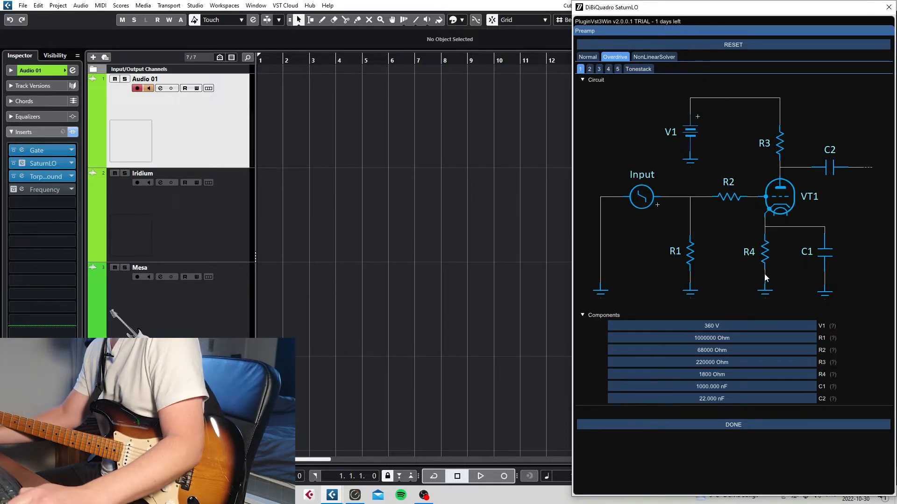
double_click(705, 373)
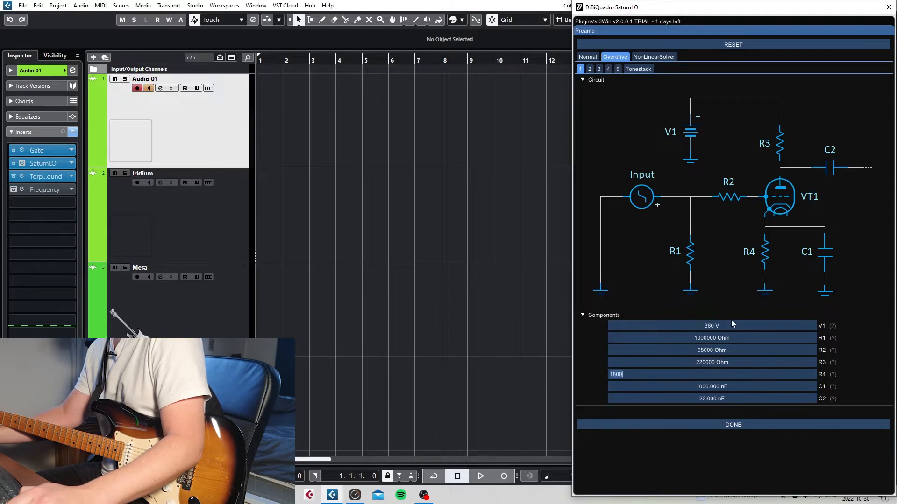
text(820)
key(Return)
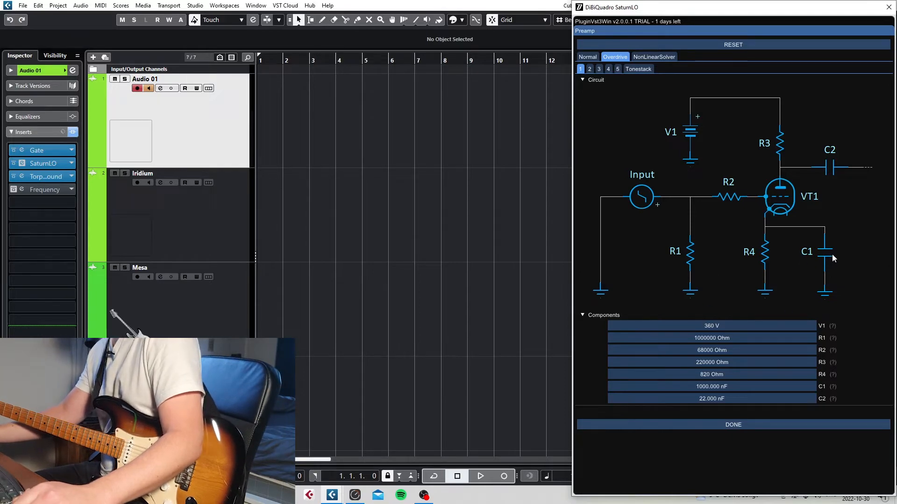
double_click(705, 386)
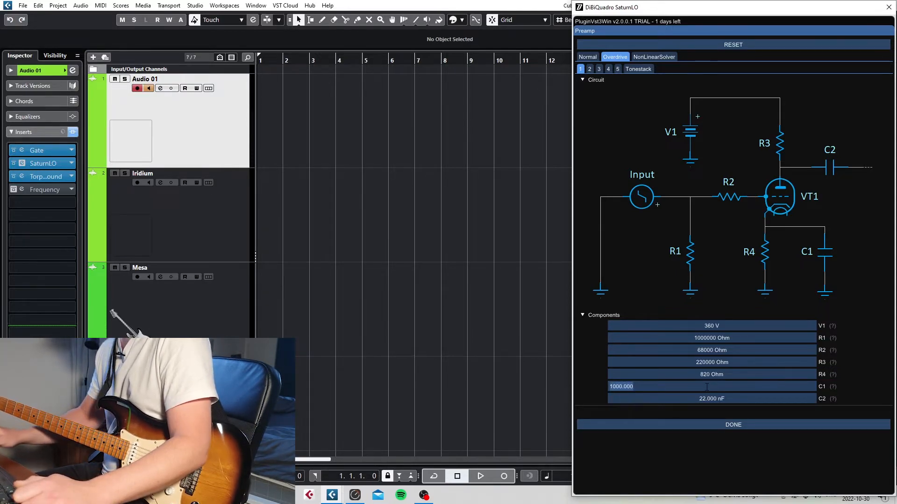
text(680)
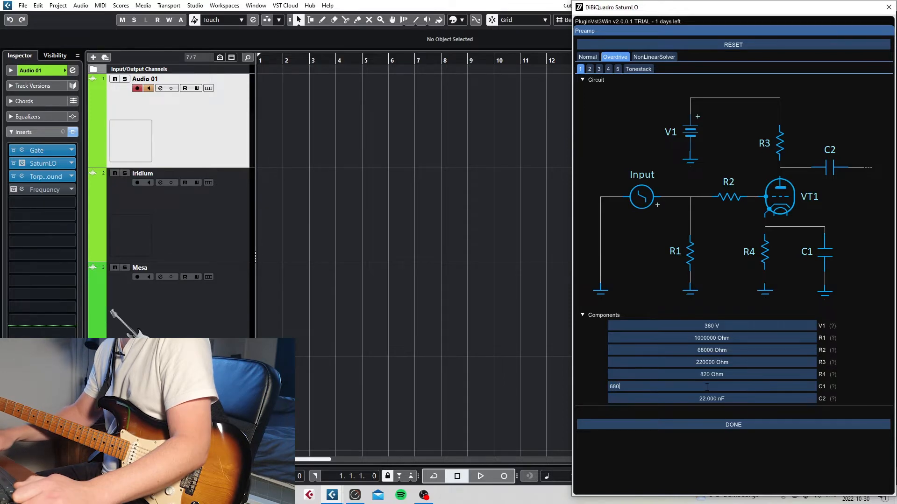
key(Return)
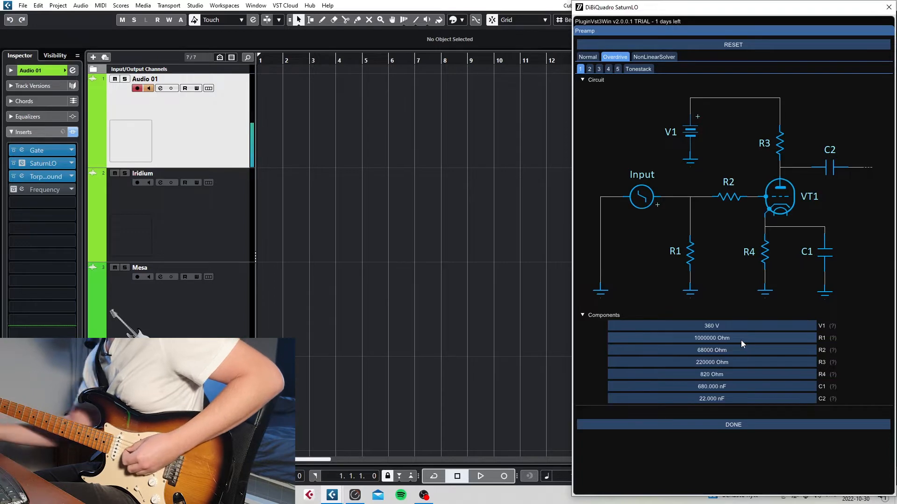
Set resistor R3 in the first Overdrive stage to 100000 Ohm.
click(707, 363)
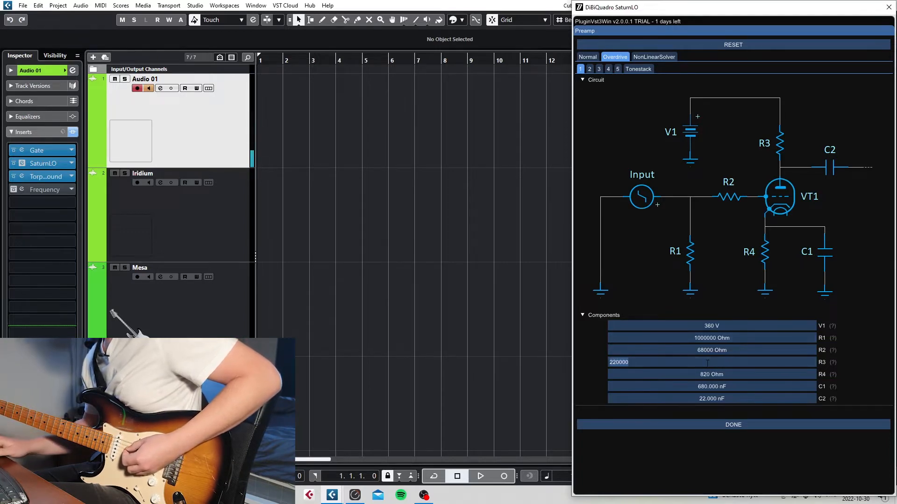
key(Home)
key(BackSpace)
key(BackSpace)
text(10)
key(Return)
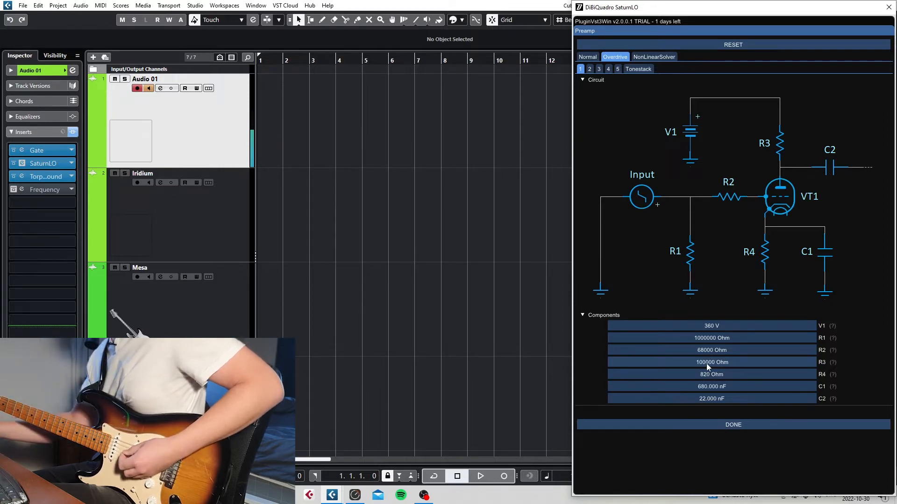
Restore resistor R3 in the first Overdrive stage to 220000 Ohm.
double_click(707, 364)
key(Home)
text(22)
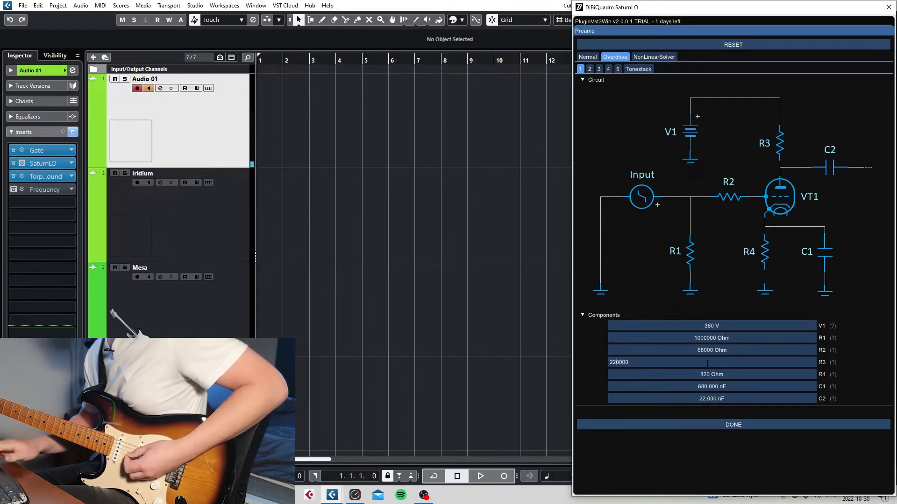
key(Return)
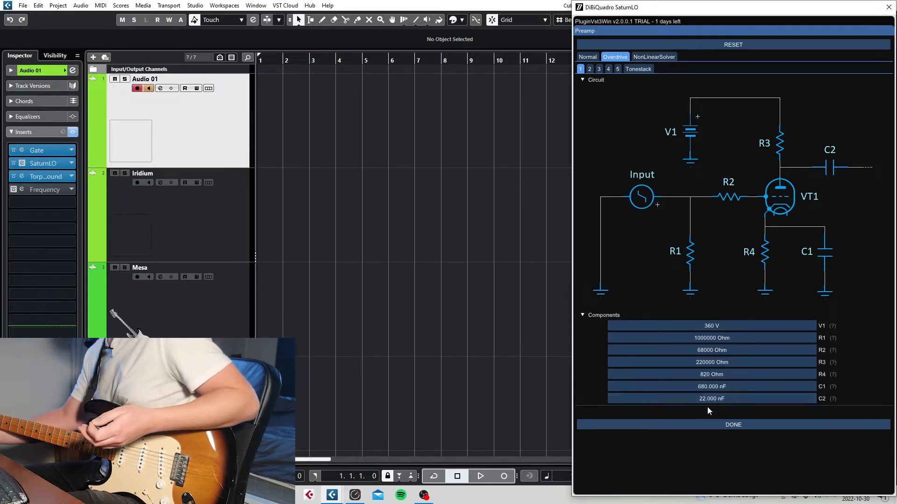
double_click(708, 399)
click(628, 399)
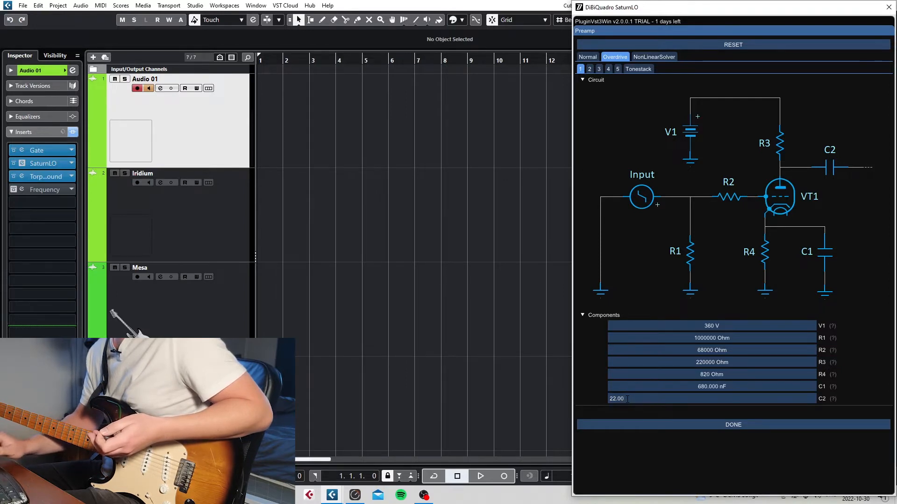
text(0)
key(Return)
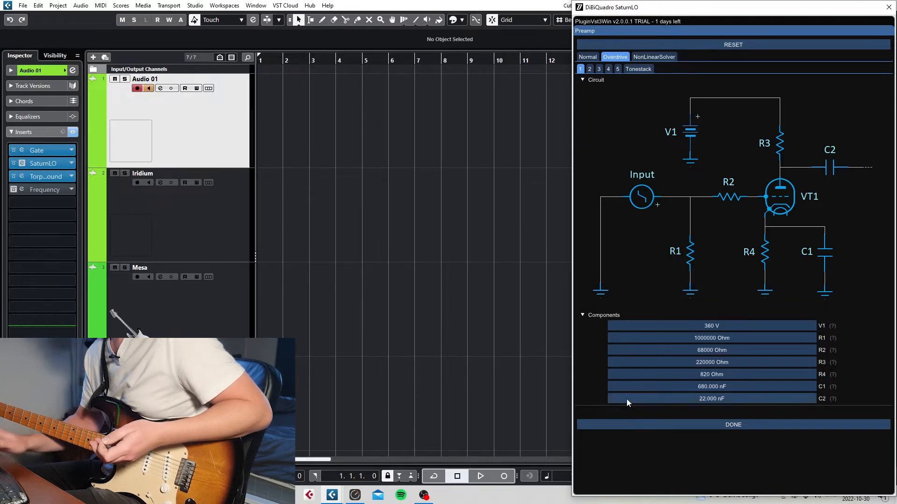
click(704, 401)
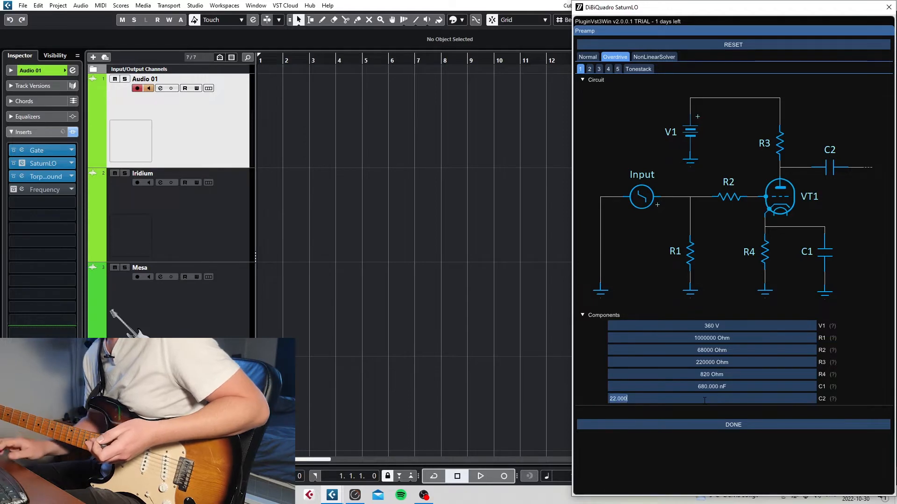
key(Return)
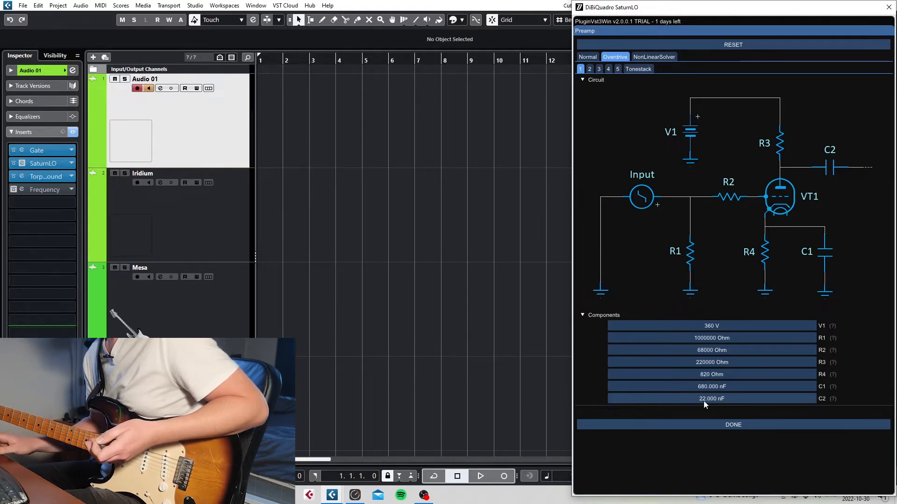
click(703, 401)
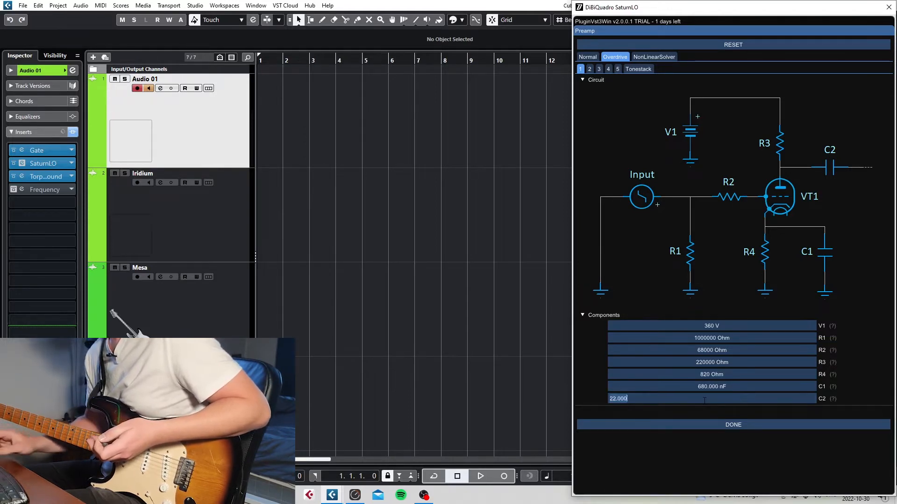
key(Return)
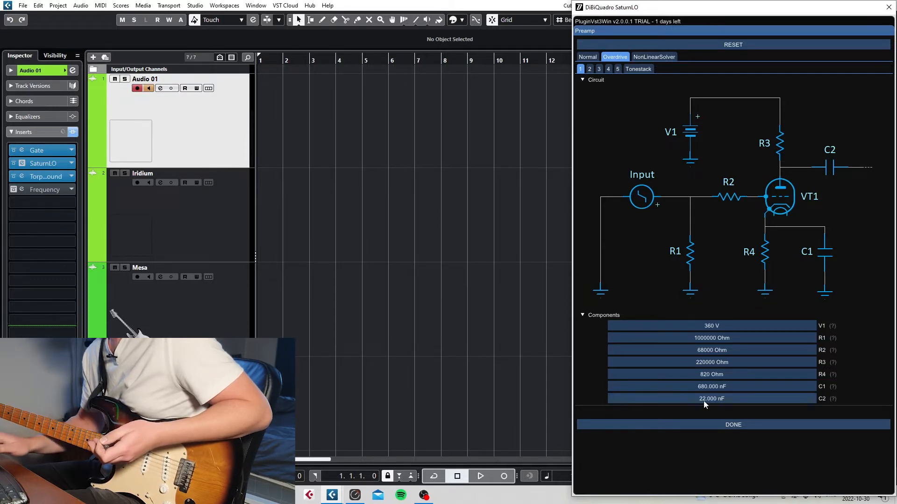
Set coupling capacitor C2 in the first Overdrive stage to 2.2 nF.
click(713, 400)
text(2.2)
key(Return)
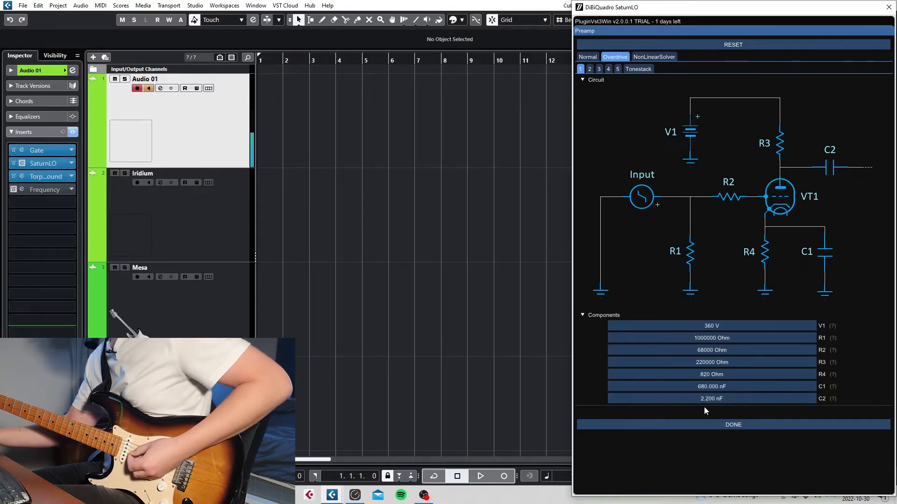
Set coupling capacitor C2 in the first Overdrive stage to 22 nF.
double_click(702, 402)
text(22)
key(Return)
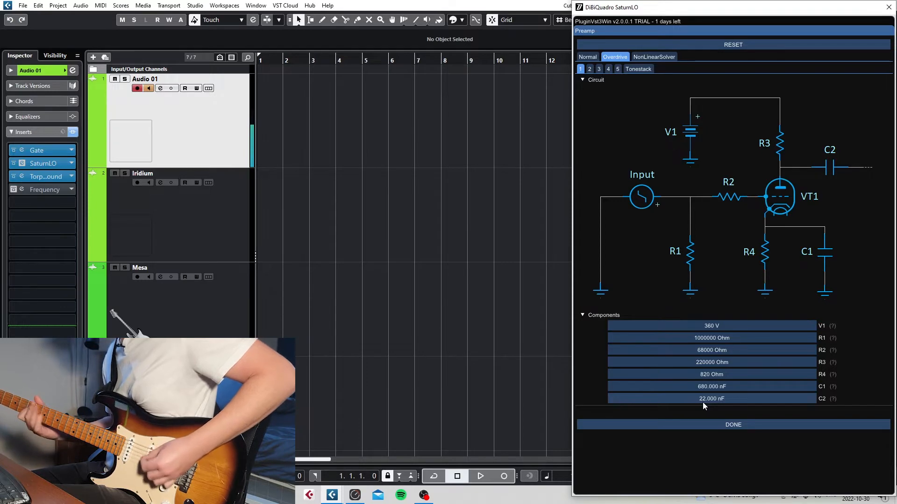
Return coupling capacitor C2 in the first Overdrive stage to 2.2 nF.
double_click(703, 401)
key(BackSpace)
key(BackSpace)
key(BackSpace)
key(BackSpace)
key(BackSpace)
key(BackSpace)
text(2.2)
key(Return)
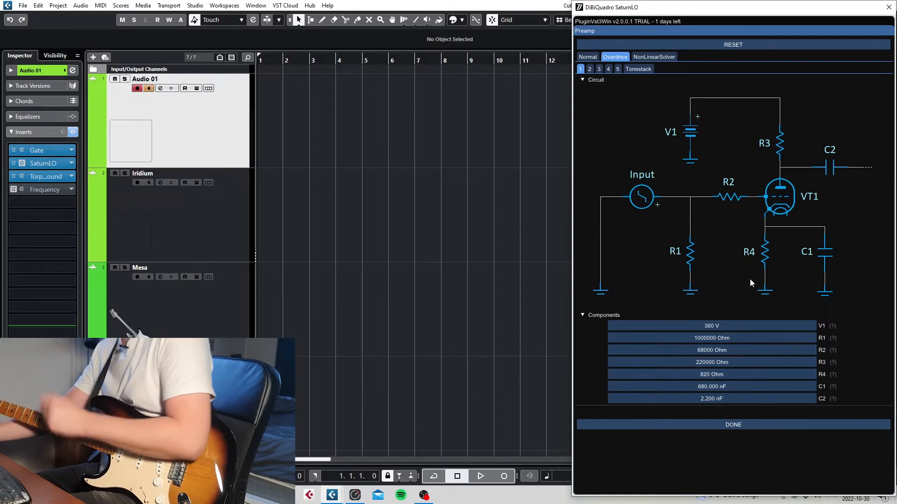
In the second Overdrive stage, set the GB switch to Closed and capacitor CGB to 0.5 nF.
click(591, 69)
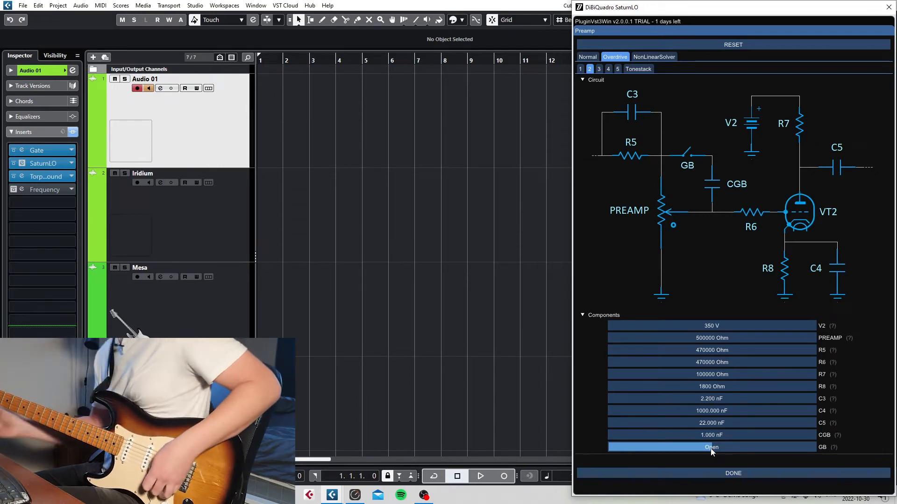
mouse_move(711, 449)
mouse_down()
mouse_move(778, 450)
mouse_move(703, 452)
mouse_up()
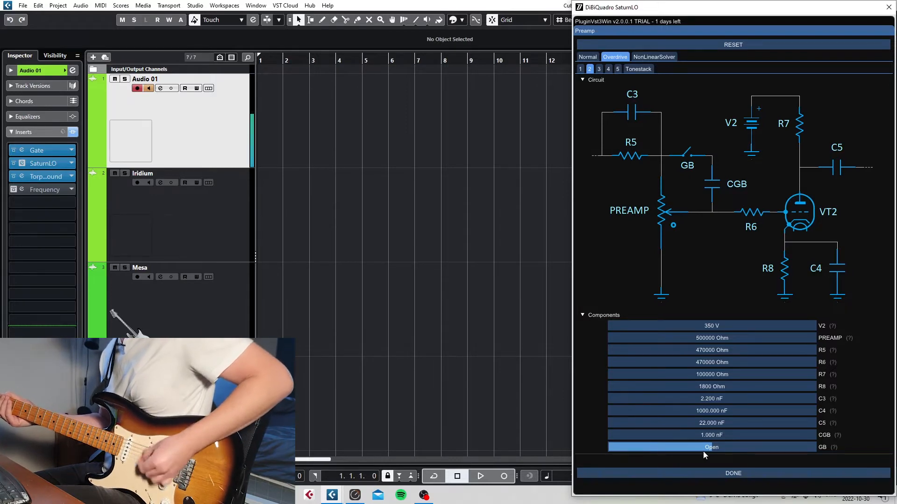
drag(704, 451, 783, 449)
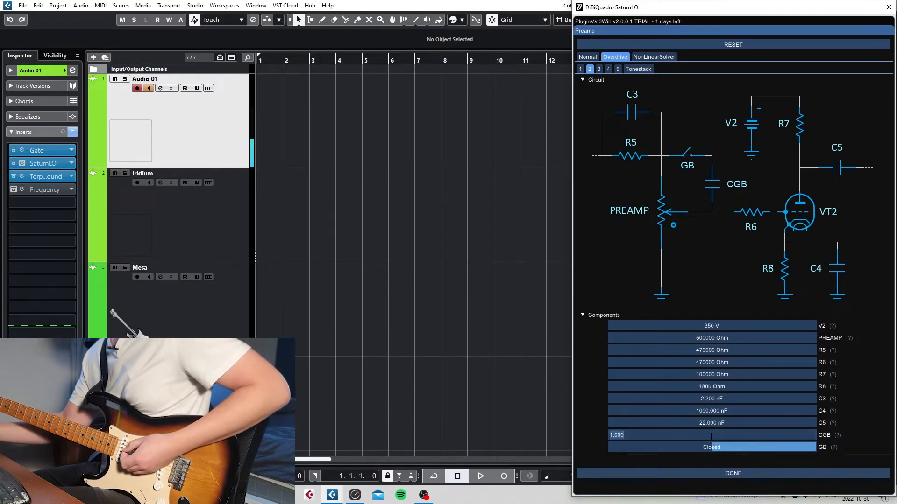
double_click(710, 435)
text(0.5)
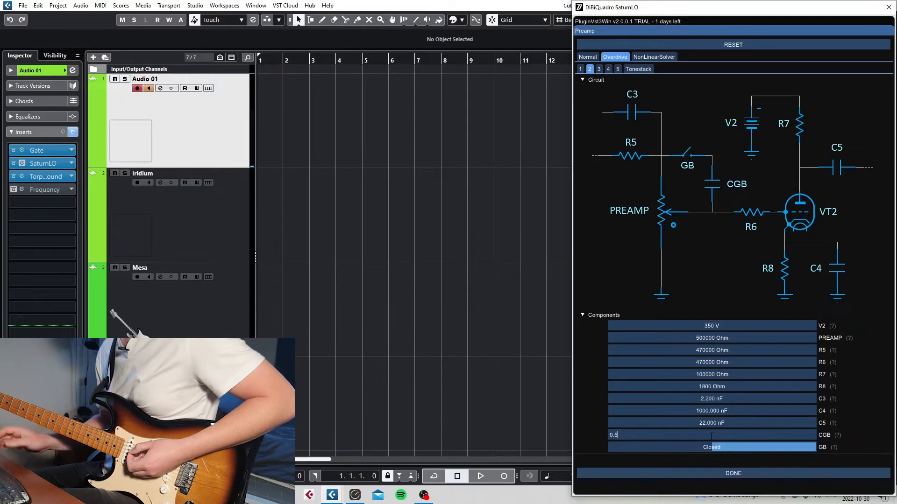
key(Return)
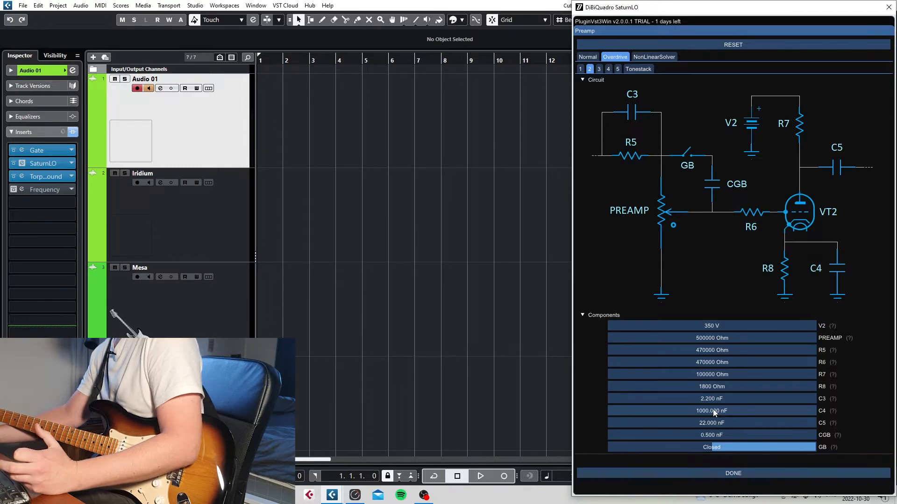
Set cathode resistor R8 to 820 Ohm and capacitor C4 to 680 nF in the second Overdrive stage.
double_click(708, 385)
text(820)
key(Return)
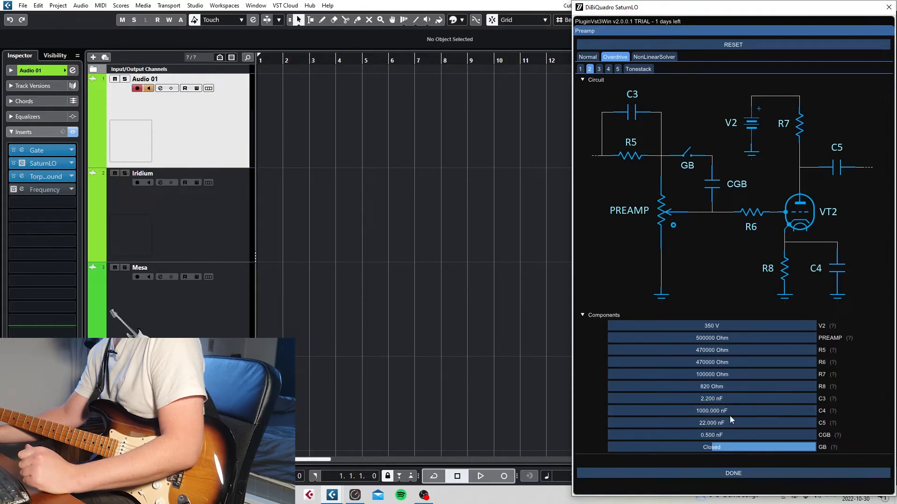
double_click(714, 410)
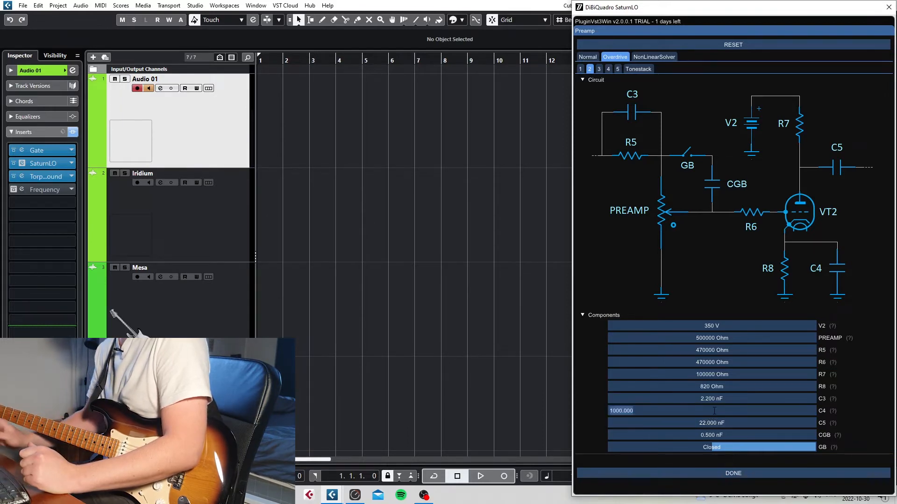
text(680)
key(Return)
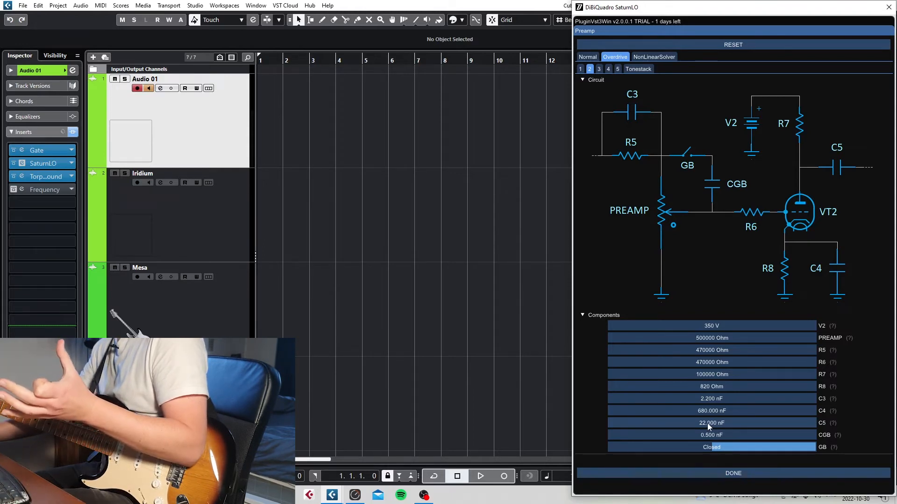
Try coupling capacitor C5 in the second Overdrive stage at 2.2 nF and return it to 22 nF.
double_click(707, 423)
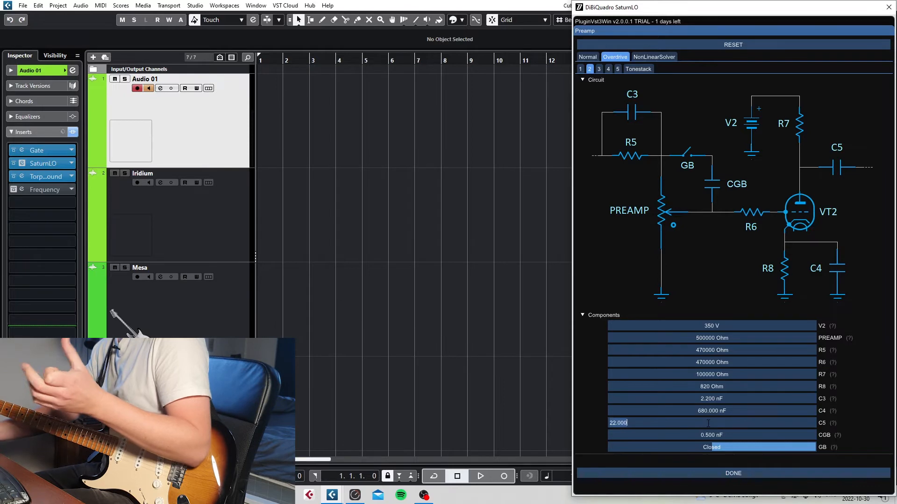
text(2.2)
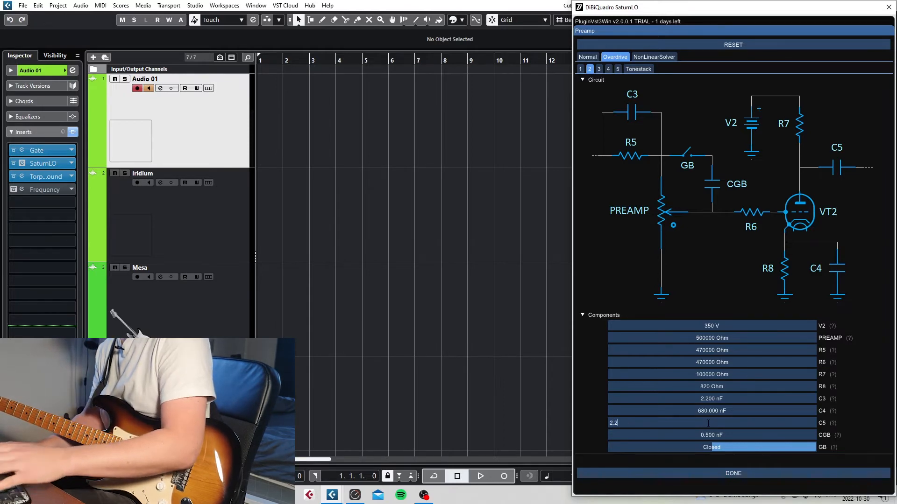
key(Return)
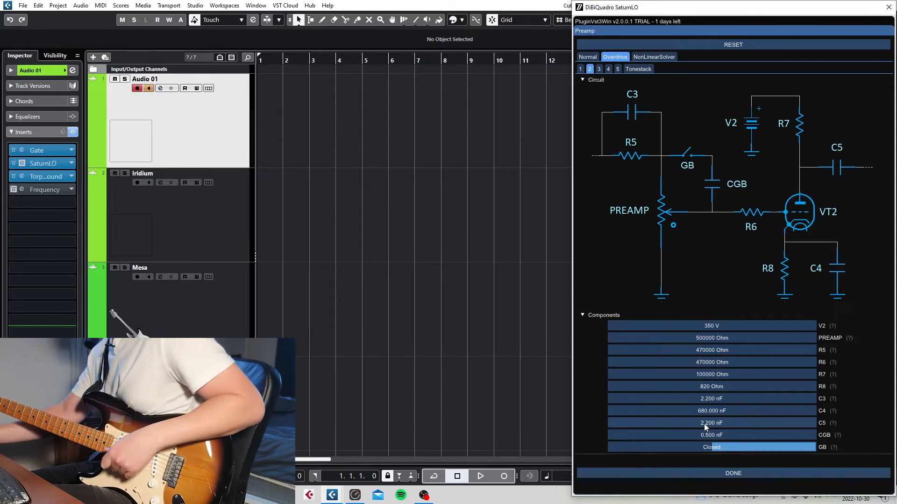
double_click(709, 423)
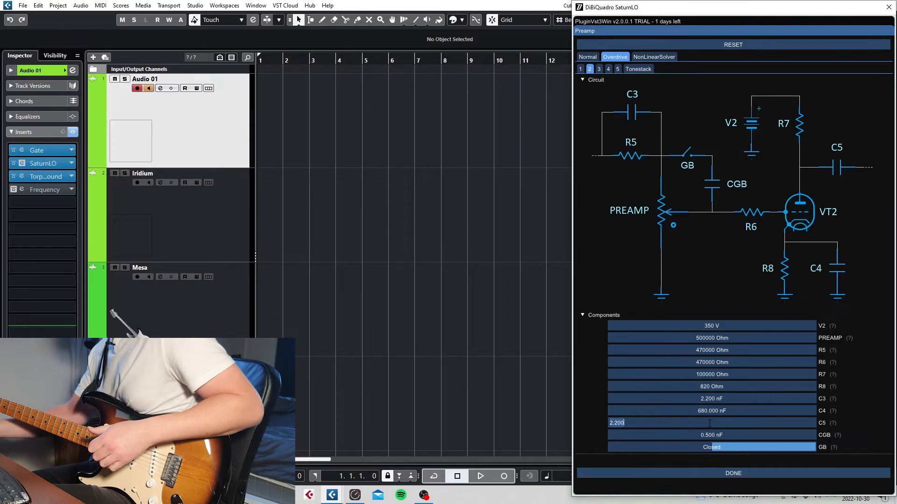
text(22)
key(Return)
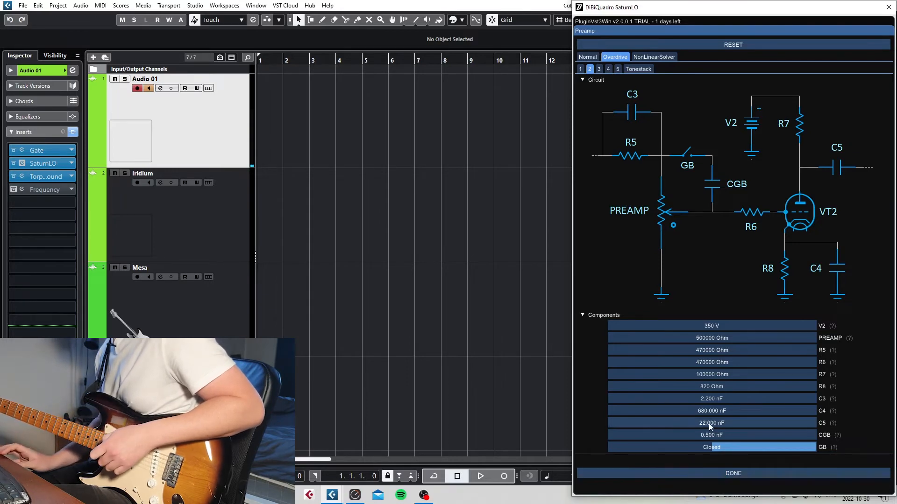
Try coupling capacitor C5 in the second Overdrive stage at 15 nF and return it to 22 nF.
double_click(709, 423)
text(15)
key(Return)
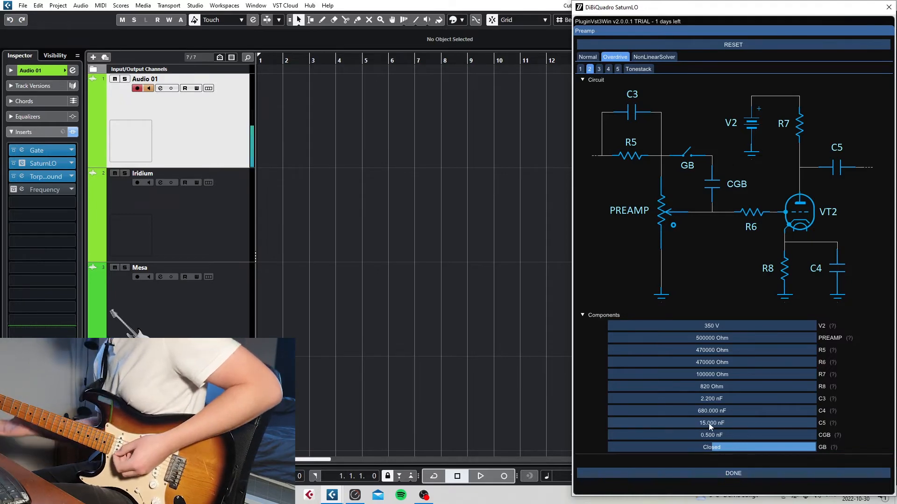
scroll(708, 424, up, 7)
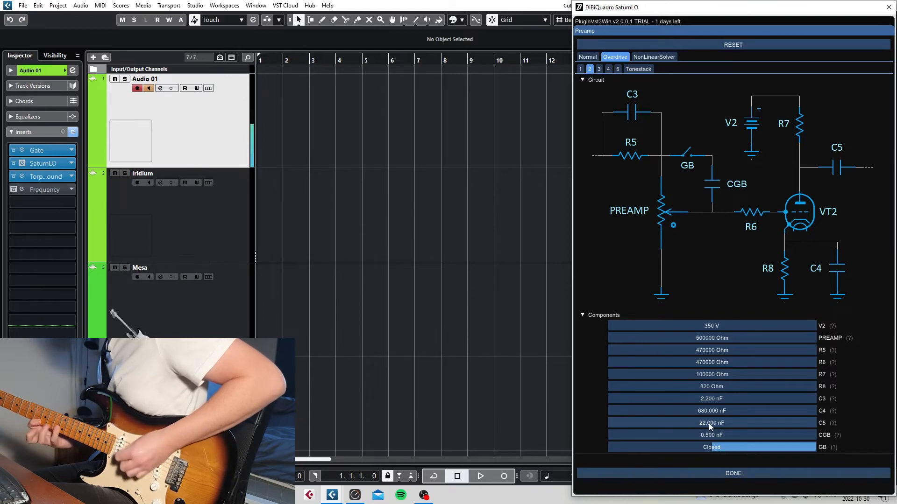
Raise coupling capacitor C5 in the second Overdrive stage to 100 nF, and further to 100000 nF.
double_click(708, 423)
text(100)
key(Return)
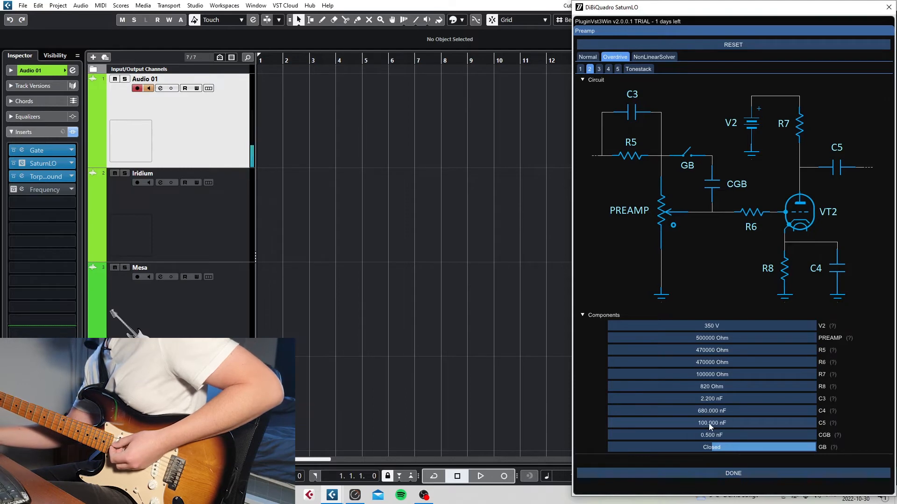
click(708, 423)
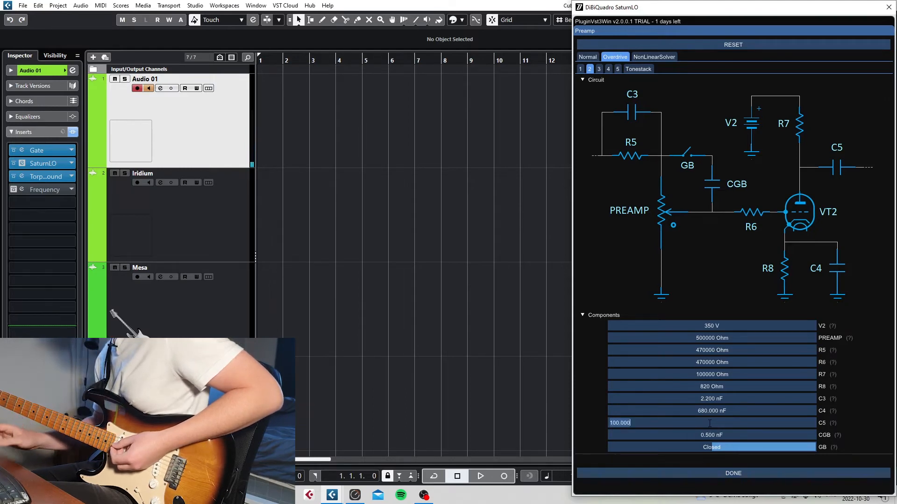
text(100)
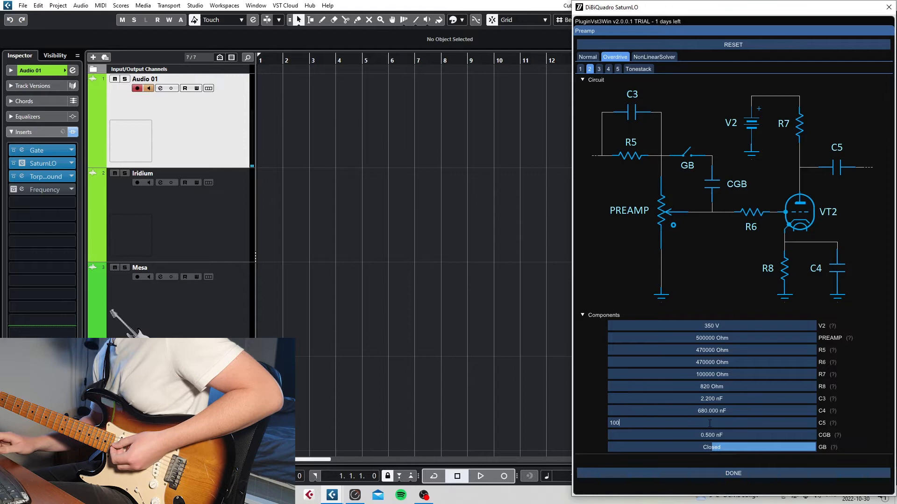
text(000)
key(Return)
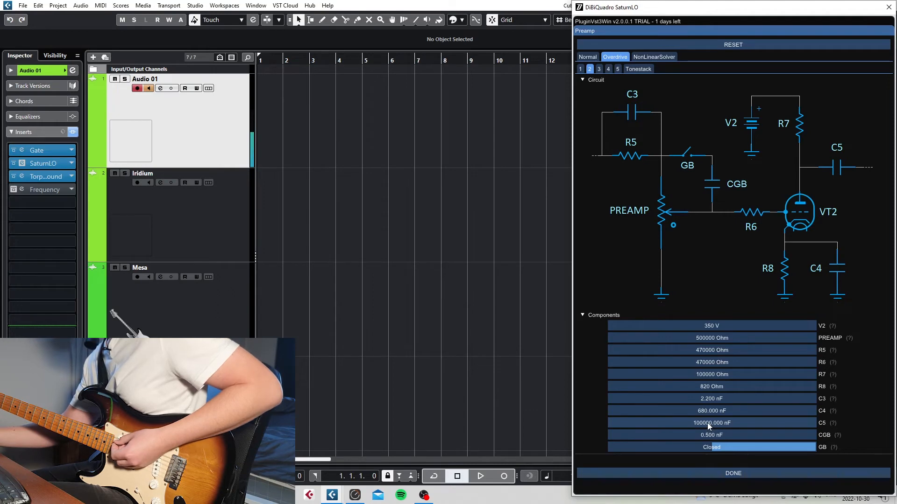
Compare coupling capacitor C5 in the second Overdrive stage at 22 nF and again at 100000 nF.
double_click(707, 422)
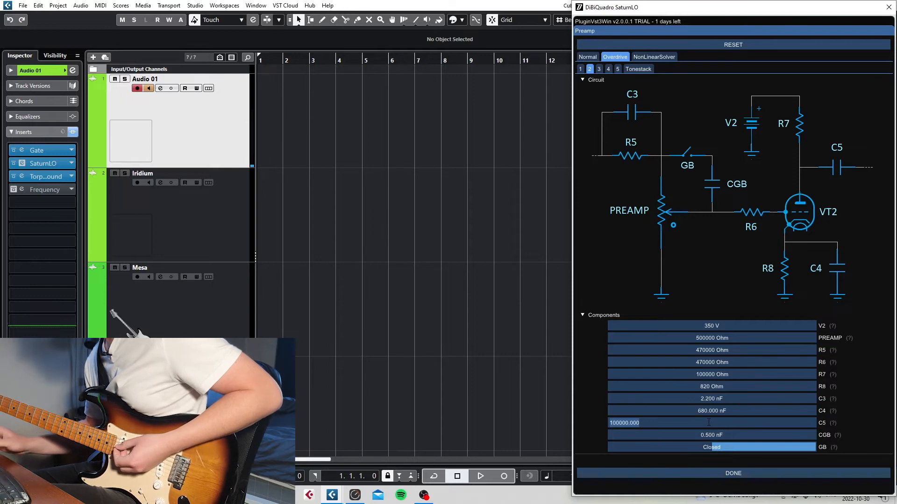
text(22)
key(Return)
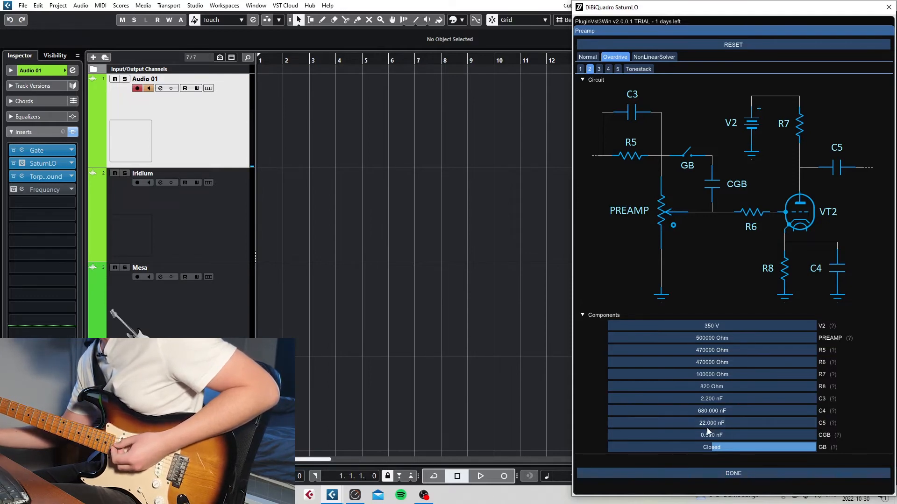
click(702, 422)
text(100000)
key(Return)
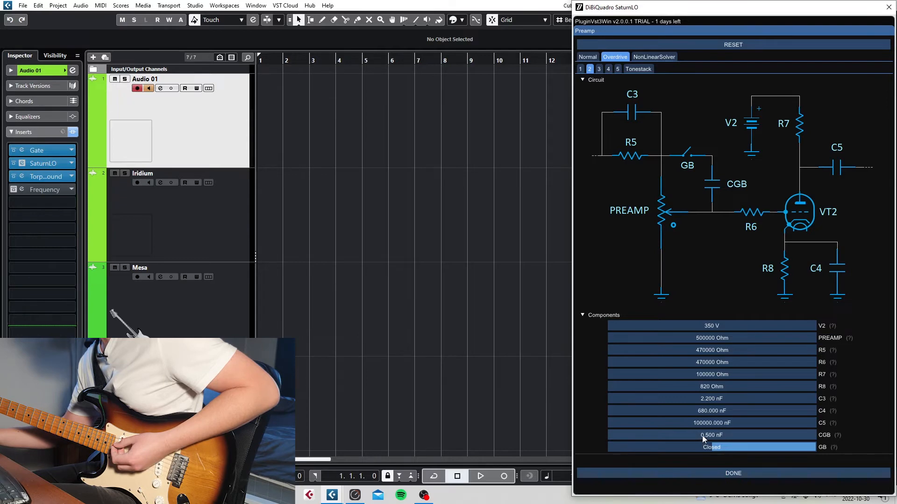
Lower coupling capacitor C5 in the second Overdrive stage to 100 nF, and restore it to 22 nF.
double_click(706, 423)
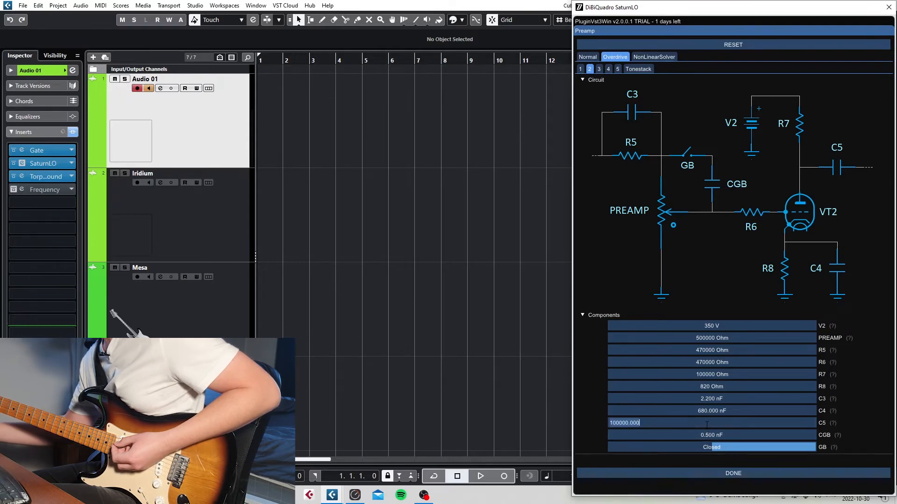
text(1)
key(Return)
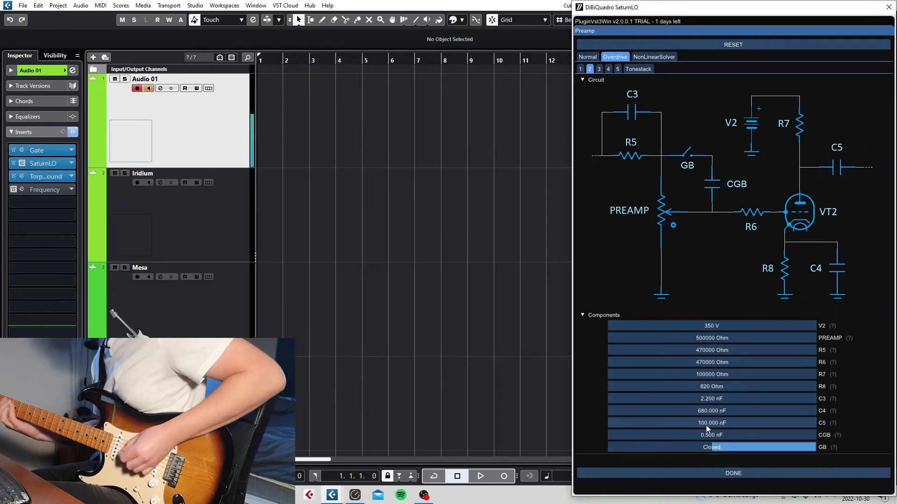
double_click(705, 423)
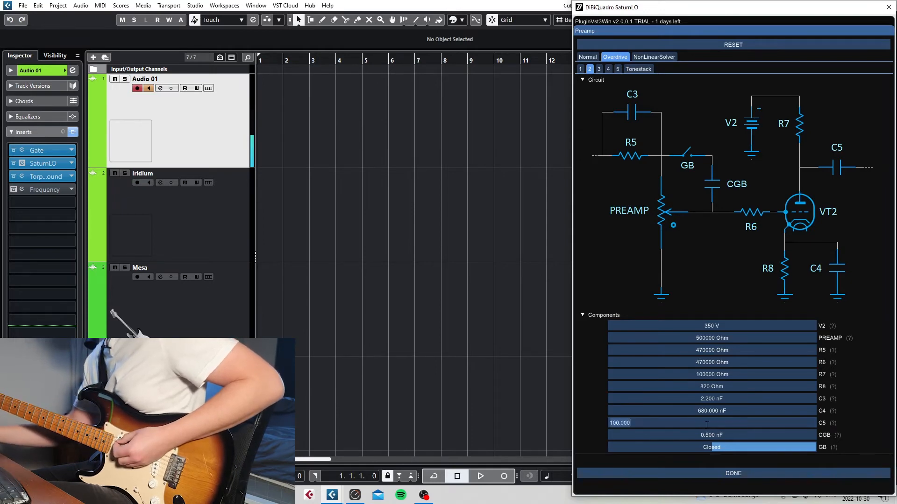
text(22)
key(Return)
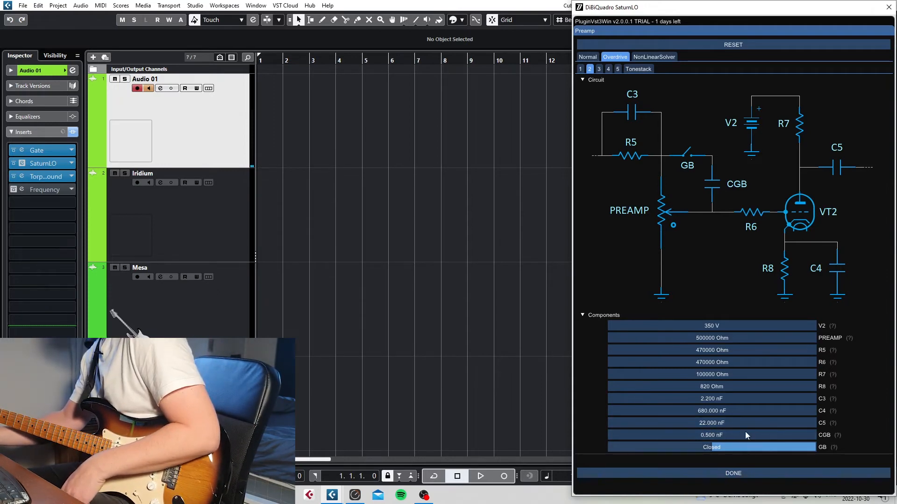
In the third Overdrive stage, set cathode resistor R12 to 10000 Ohm.
click(599, 69)
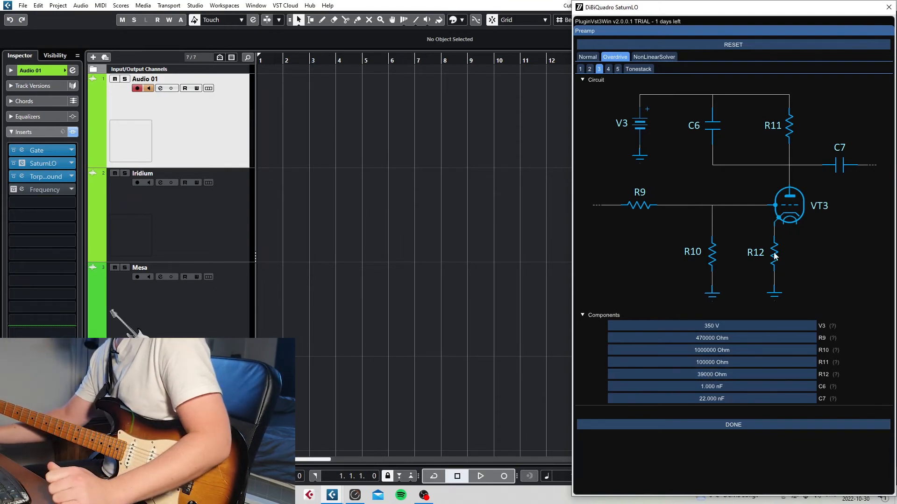
double_click(708, 374)
text(1)
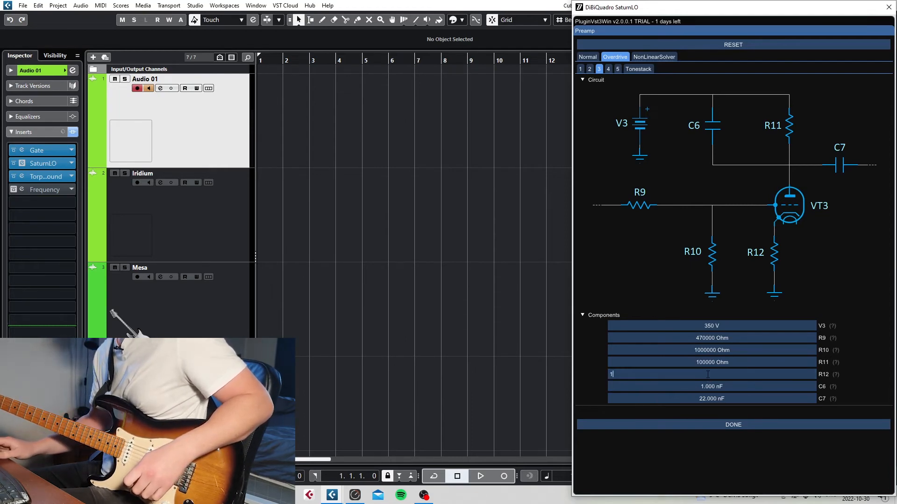
text(0000)
key(Return)
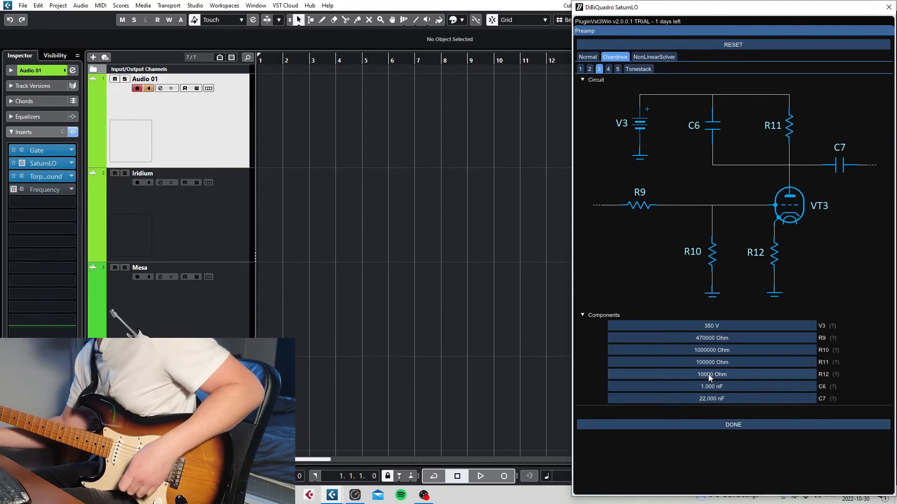
Compare cathode resistor R12 in the third Overdrive stage at 39000 Ohm and again at 10000 Ohm.
click(708, 374)
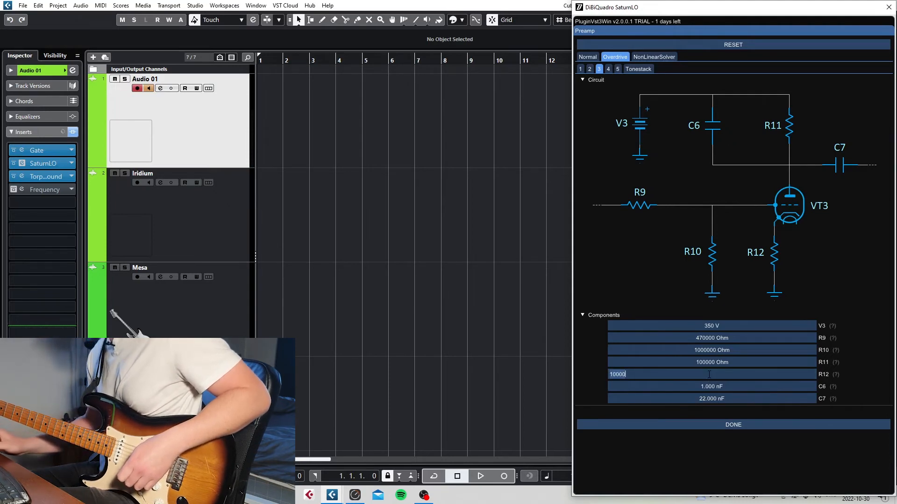
text(39000)
key(Return)
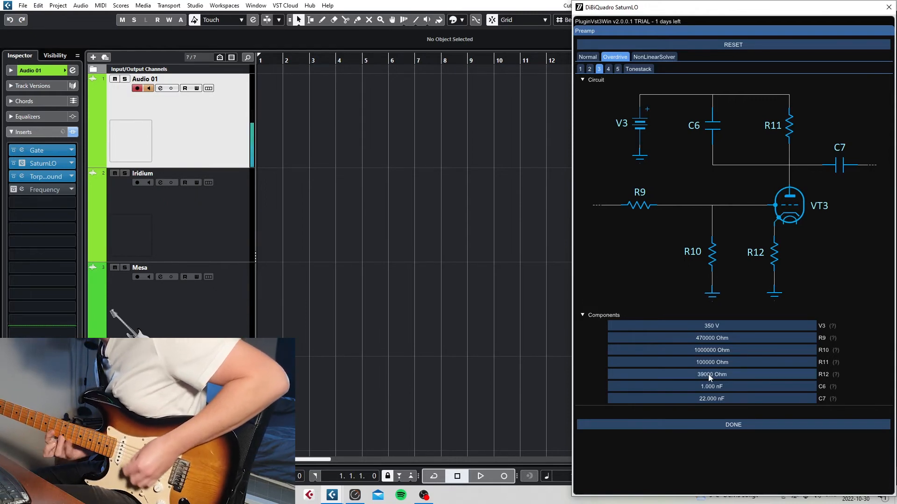
click(709, 374)
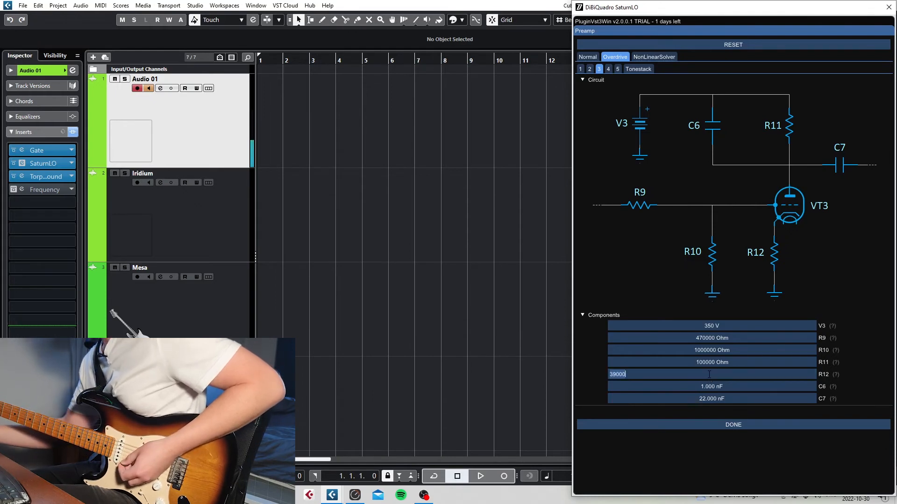
text(10000)
key(Return)
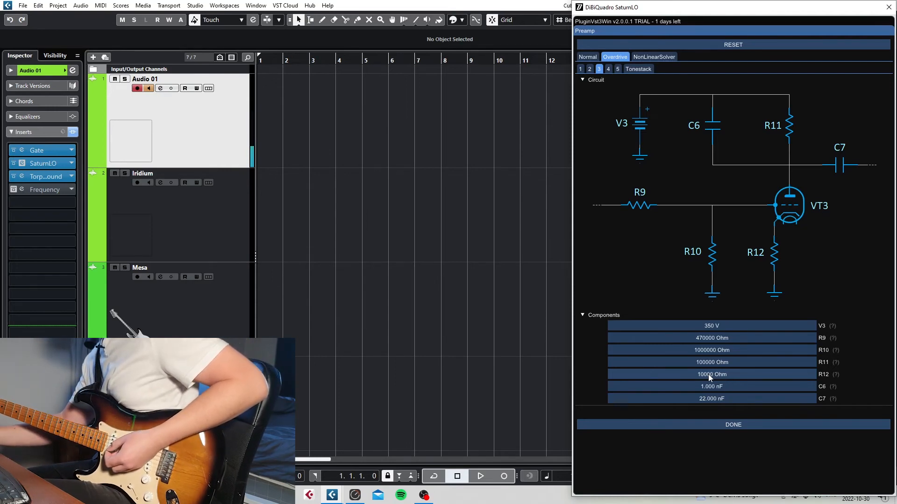
Set cathode resistor R12 in the third Overdrive stage to 33000 Ohm.
double_click(708, 374)
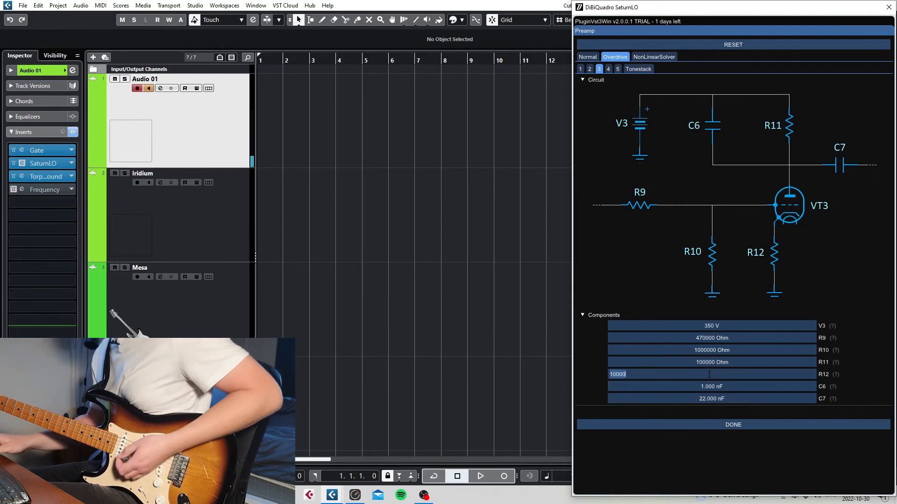
text(33000)
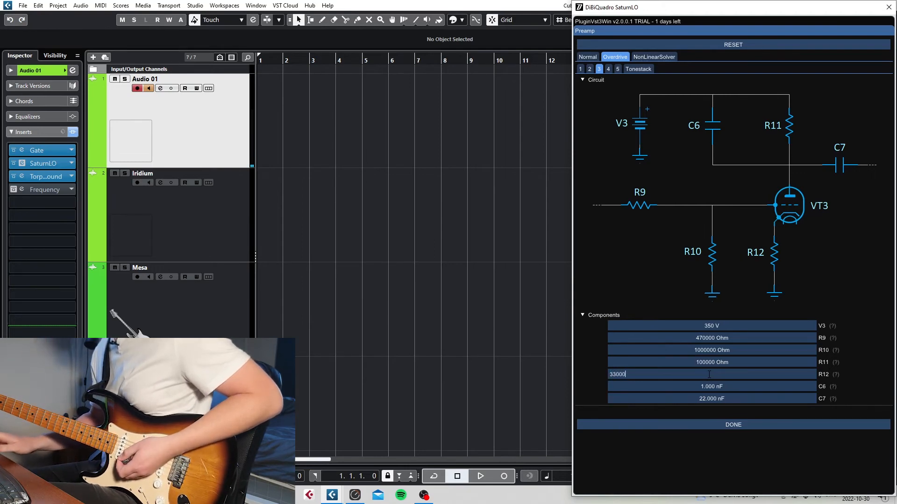
key(Return)
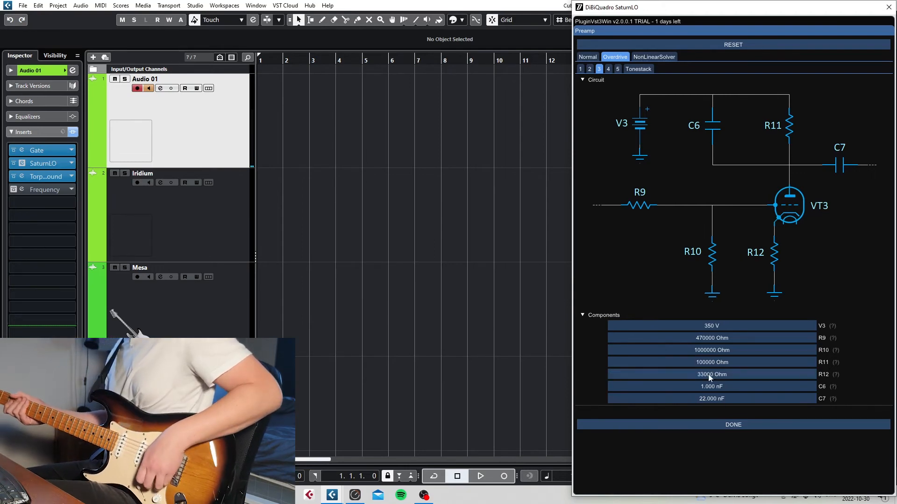